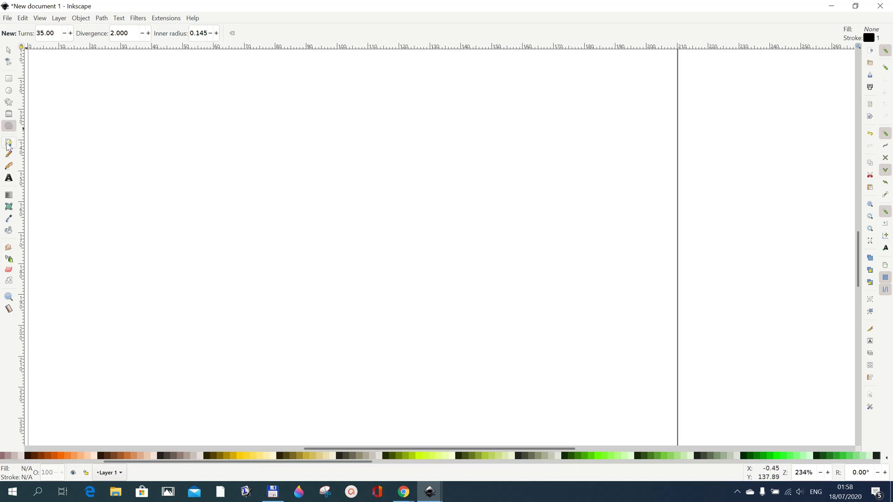
Draw an S-shaped Spiro wave with the Pen tool across the upper page, about 112.7 mm wide.
{"action": "left_click", "coordinate": [8, 145]}
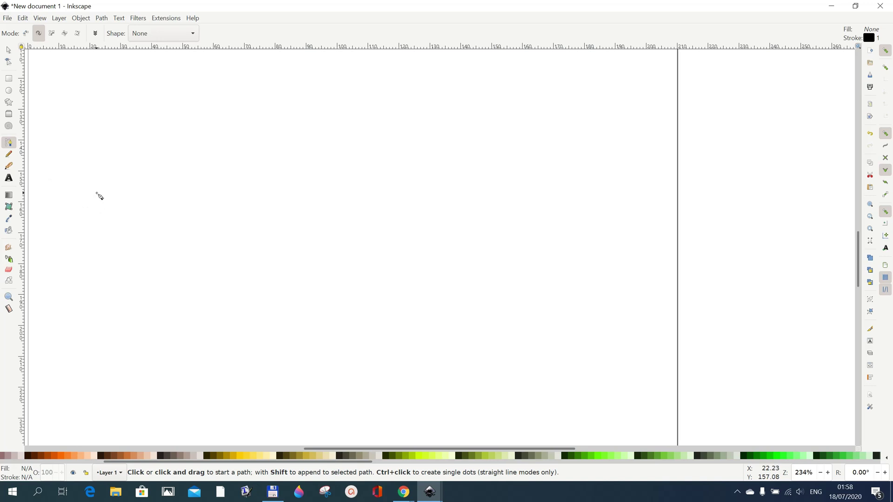
{"action": "left_click", "coordinate": [97, 200]}
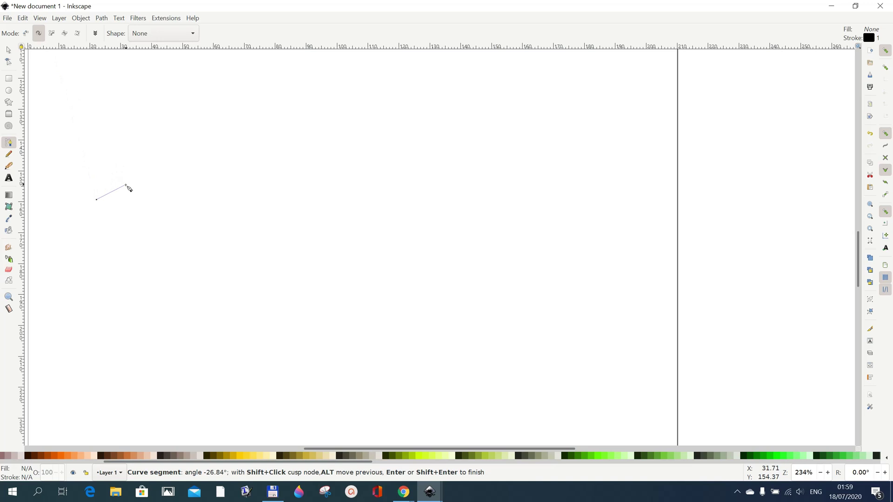
{"action": "left_click", "coordinate": [150, 174]}
{"action": "left_click", "coordinate": [184, 222]}
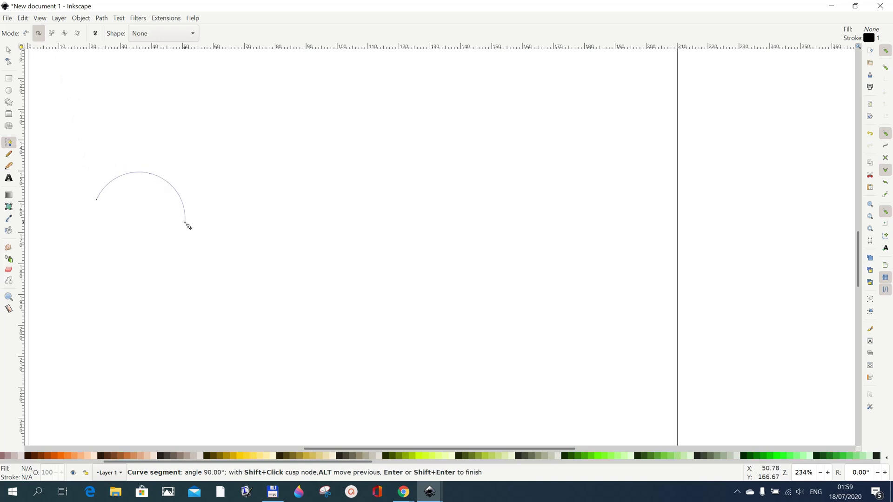
{"action": "left_click", "coordinate": [287, 191]}
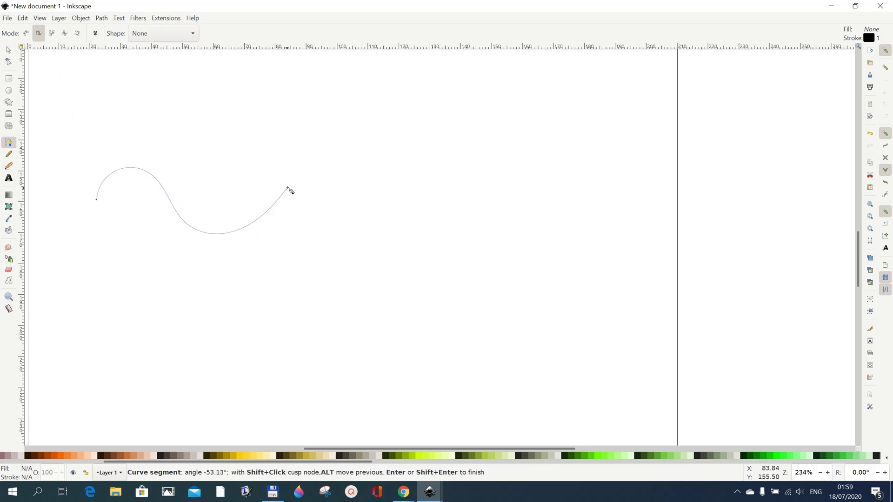
{"action": "left_click", "coordinate": [419, 241]}
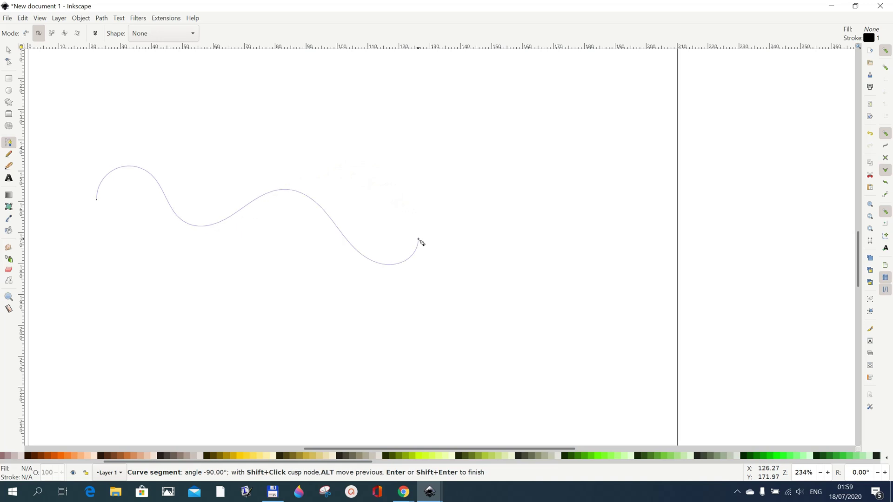
{"action": "double_click", "coordinate": [445, 193]}
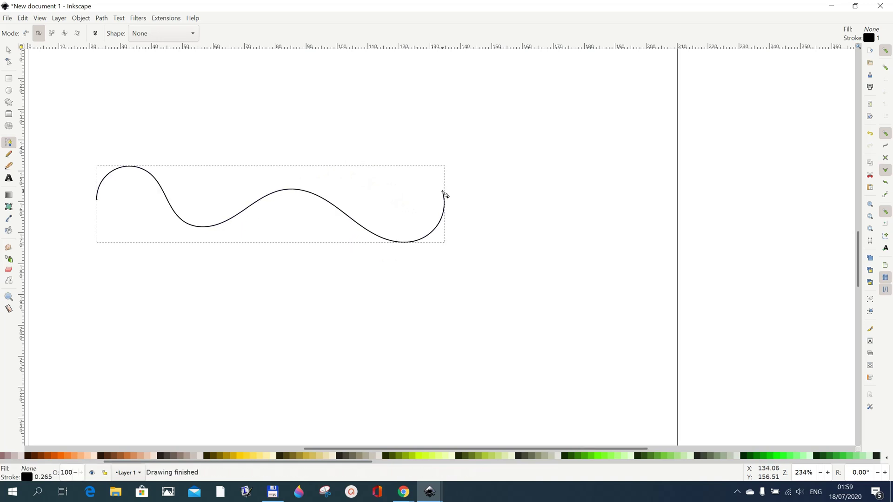
Duplicate the wavy line, drag the copy down beneath the original, and Shift-select both lines.
{"action": "left_click", "coordinate": [8, 50]}
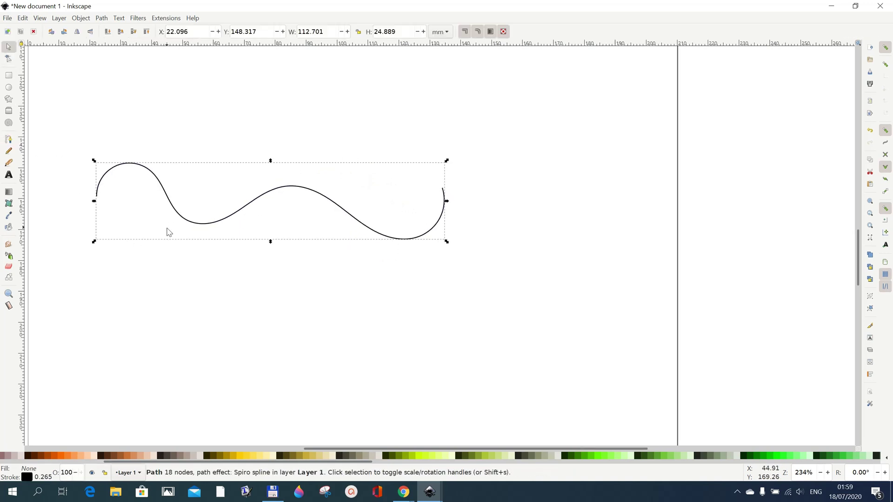
{"action": "right_click", "coordinate": [185, 220]}
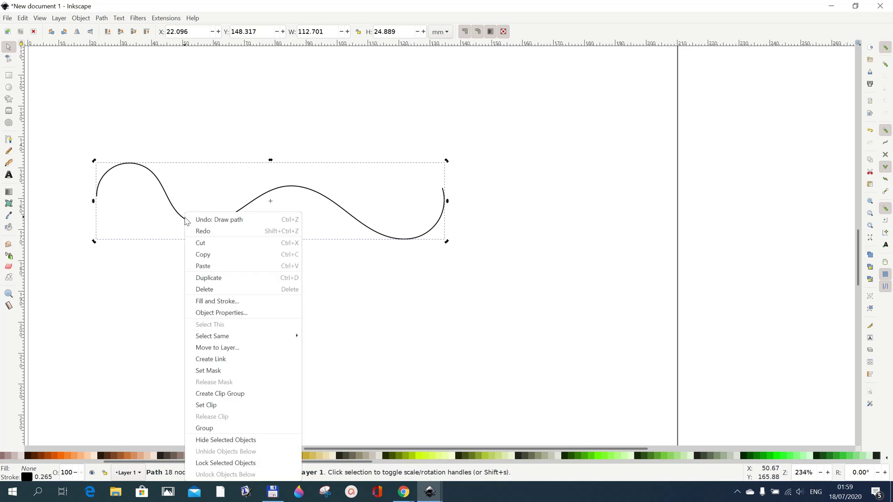
{"action": "left_click", "coordinate": [209, 278]}
{"action": "left_click_drag", "start_coordinate": [193, 230], "coordinate": [184, 370]}
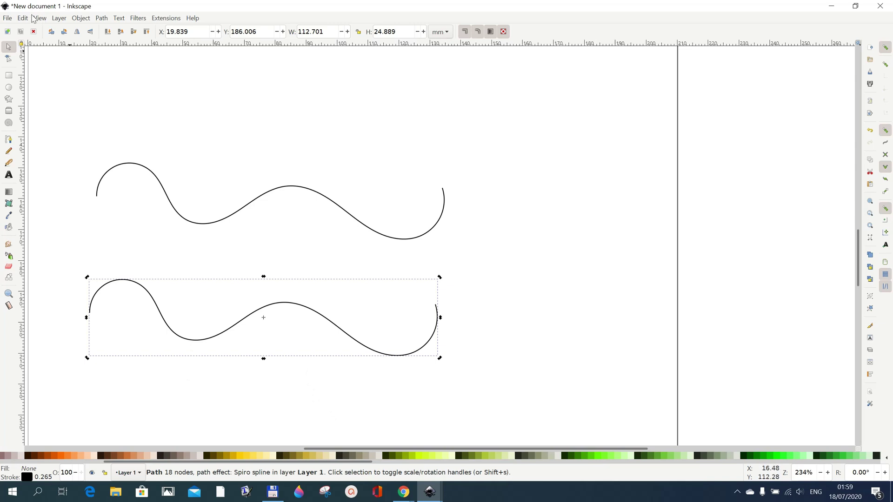
{"action": "left_click", "coordinate": [23, 18]}
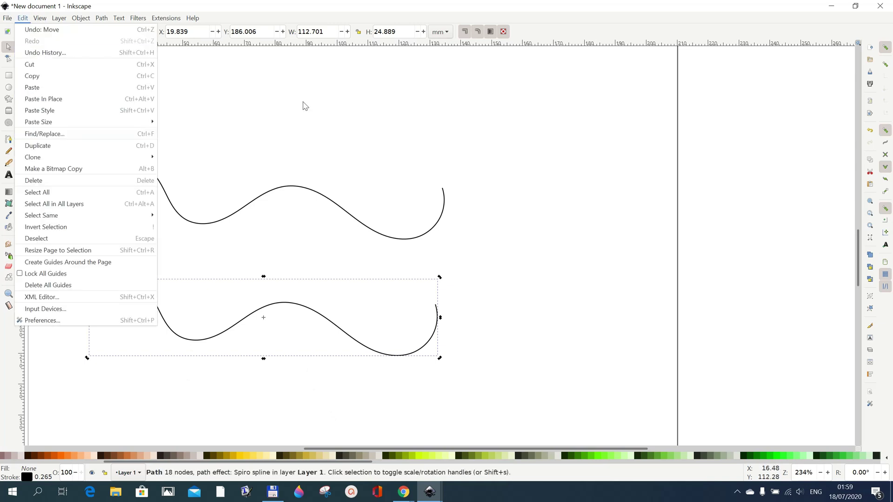
{"action": "left_click", "coordinate": [303, 106]}
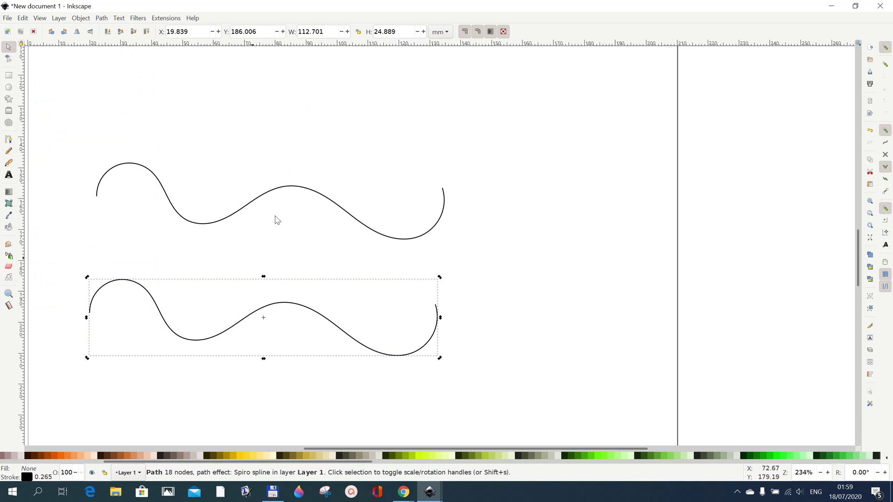
{"action": "left_click", "coordinate": [286, 189], "text": "shift"}
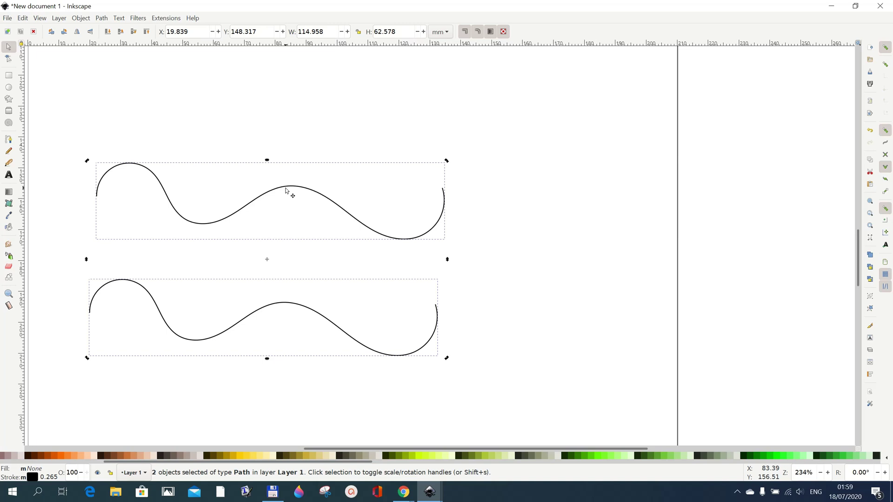
Interpolate 25 steps between the two wavy lines, then rubber-band select the whole band.
{"action": "left_click", "coordinate": [167, 19]}
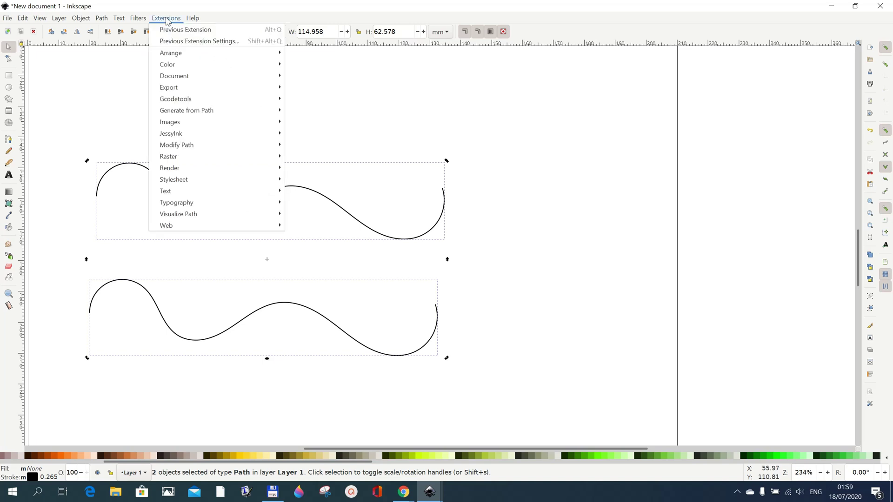
{"action": "mouse_move", "coordinate": [179, 140]}
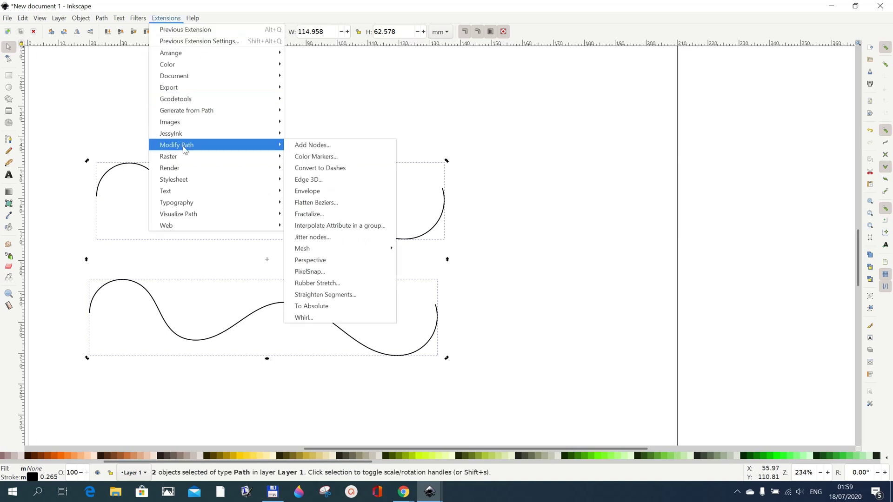
{"action": "mouse_move", "coordinate": [187, 114]}
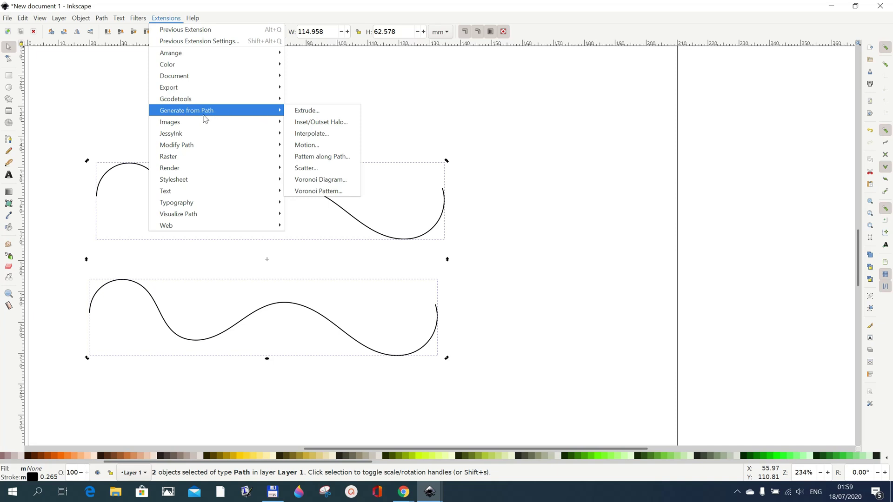
{"action": "left_click", "coordinate": [309, 134]}
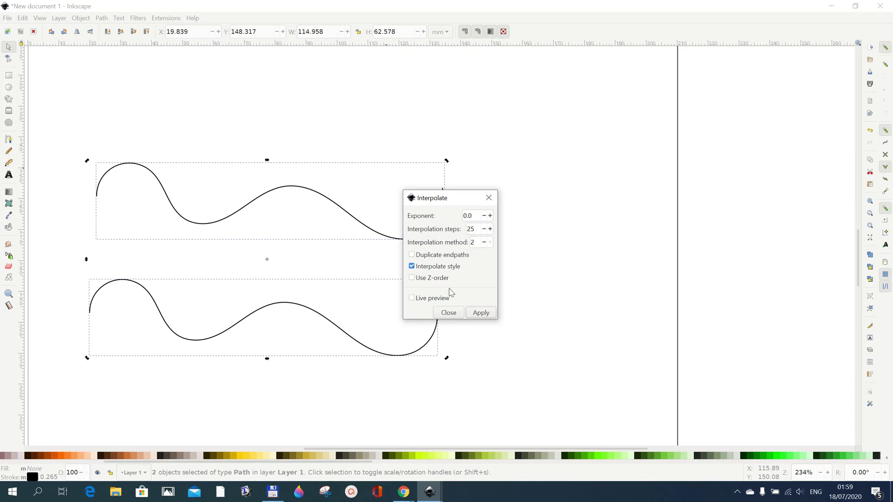
{"action": "left_click", "coordinate": [481, 315]}
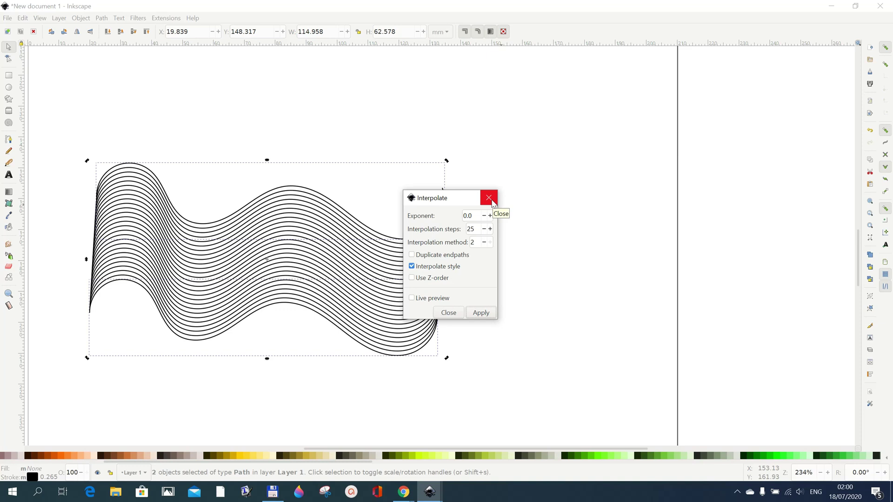
{"action": "left_click", "coordinate": [492, 201]}
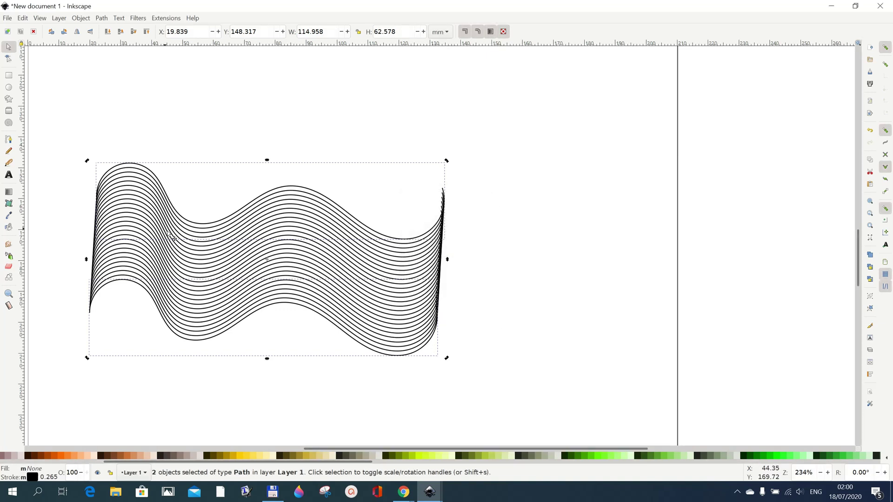
{"action": "left_click_drag", "start_coordinate": [55, 134], "coordinate": [480, 400]}
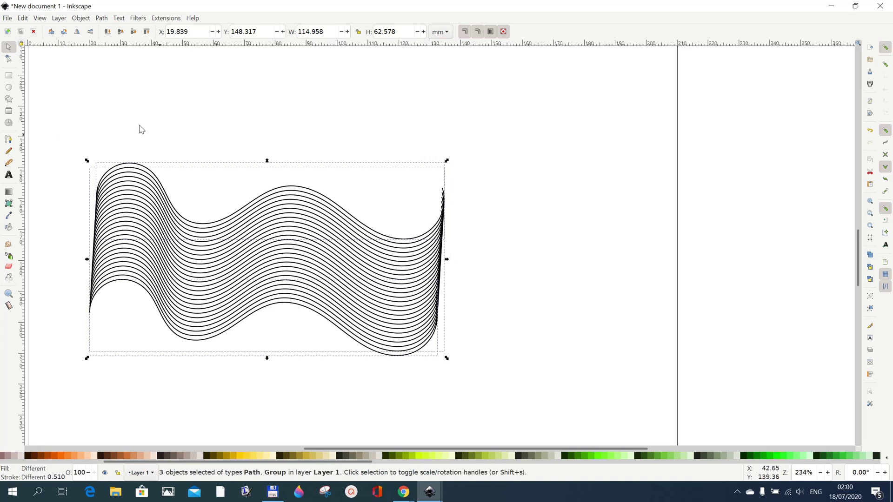
Combine the interpolated lines into one 886-node path and show the Path Effects panel.
{"action": "left_click", "coordinate": [102, 18]}
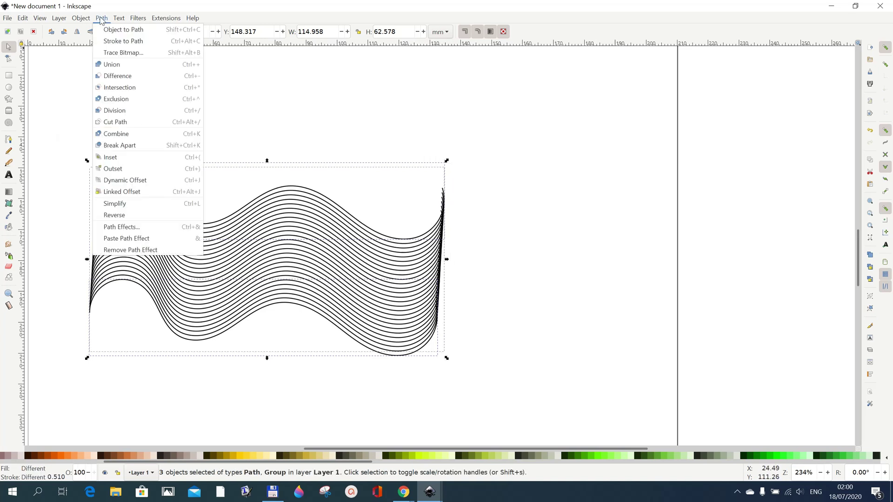
{"action": "left_click", "coordinate": [101, 134]}
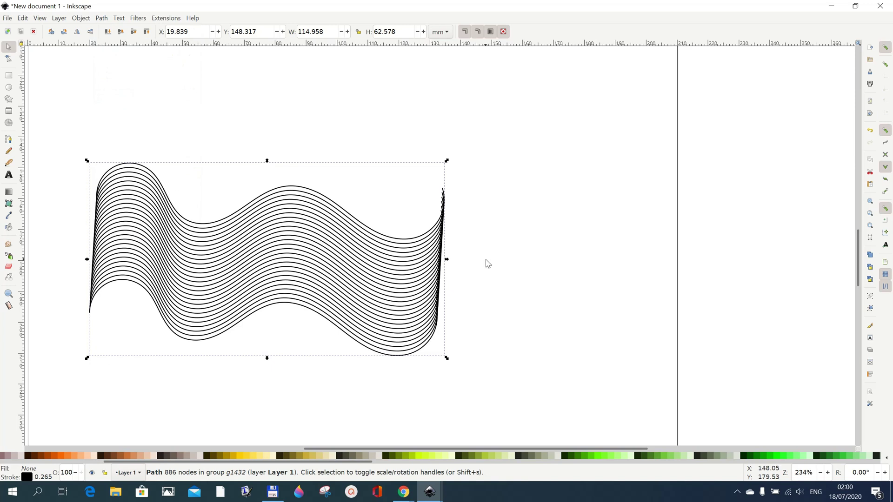
{"action": "left_click", "coordinate": [101, 19]}
{"action": "left_click", "coordinate": [117, 229]}
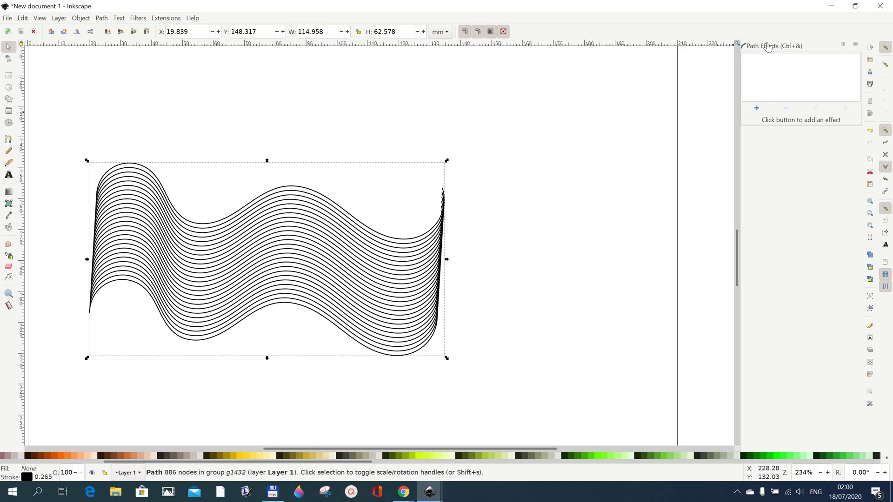
Add Lattice Deformation 2 to the combined wave band from the Path Effects list.
{"action": "left_click", "coordinate": [757, 108]}
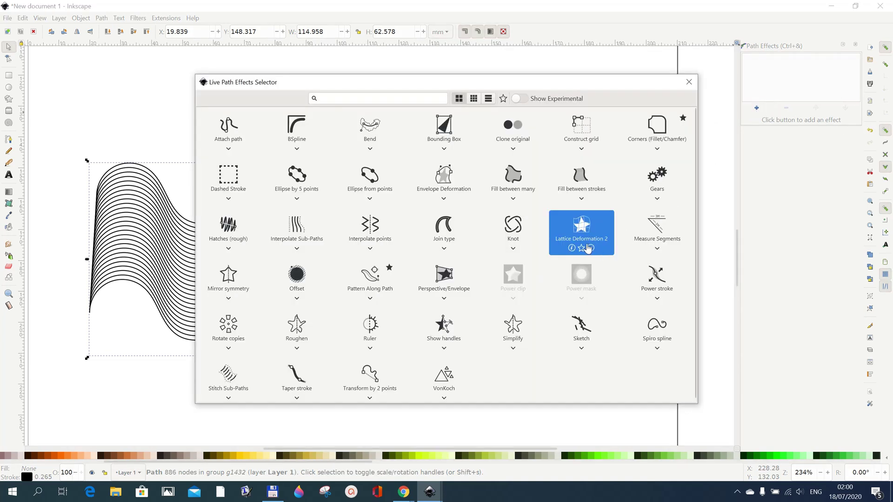
{"action": "left_click", "coordinate": [586, 245]}
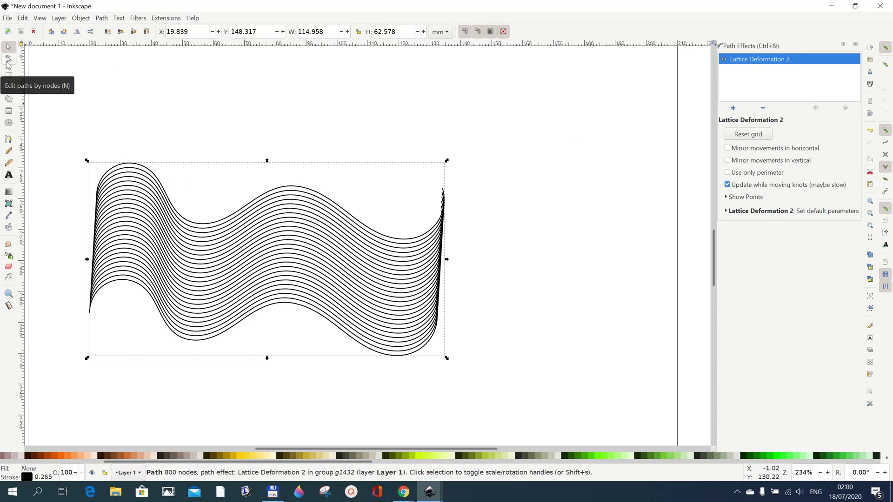
Adjust the lattice grid with the Node tool to swell the left end and pinch the right, then return to the Selector.
{"action": "left_click", "coordinate": [8, 59]}
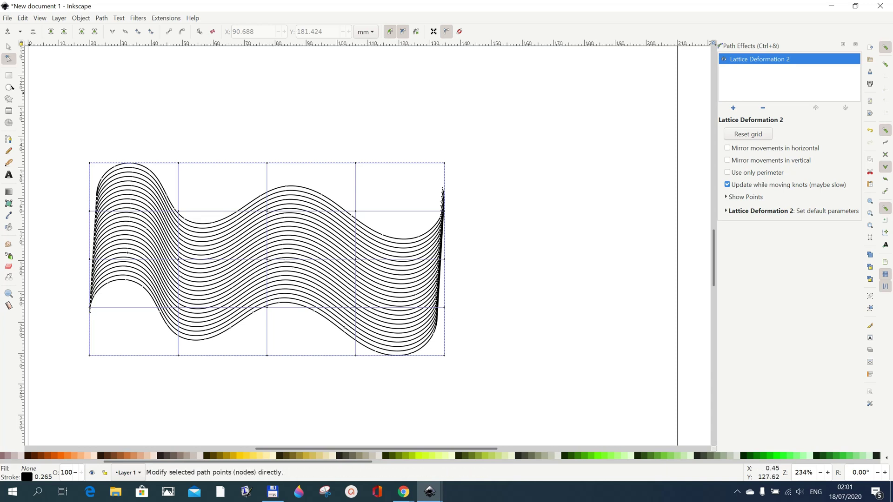
{"action": "left_click", "coordinate": [9, 47]}
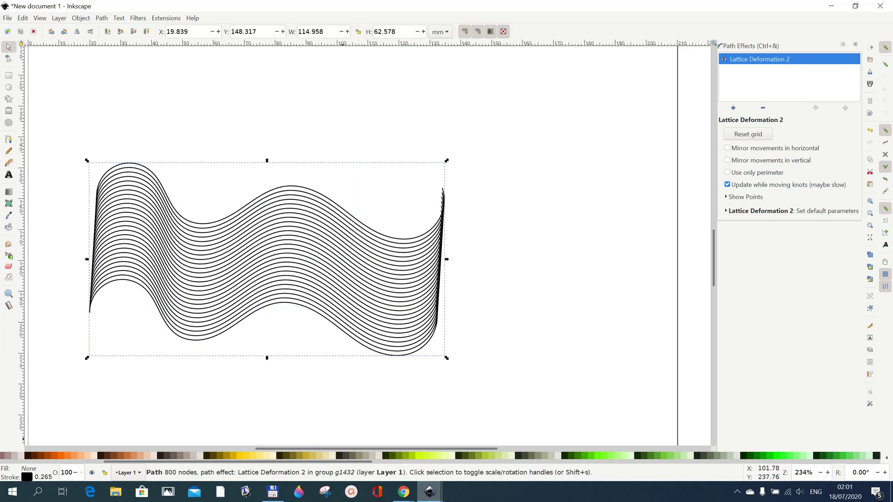
Give the wave band a yellow #FFCC00 stroke and redisplay its lattice grid.
{"action": "left_click", "coordinate": [240, 457], "text": "shift"}
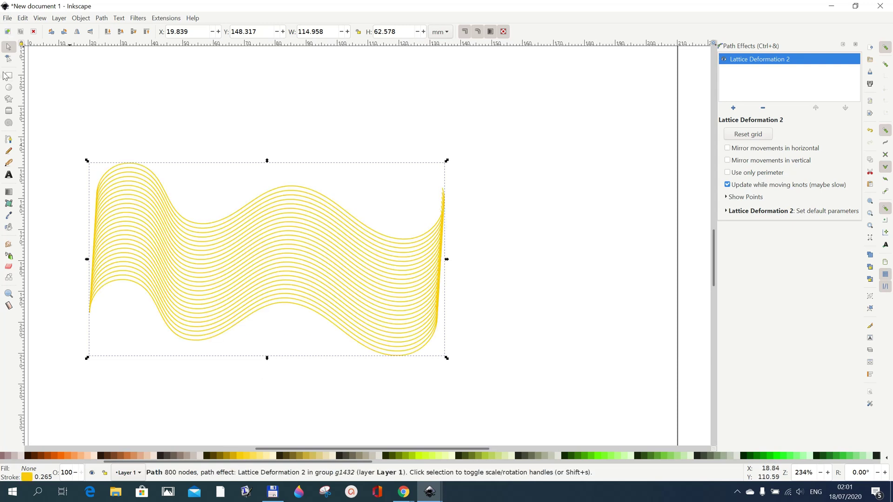
{"action": "left_click", "coordinate": [9, 58]}
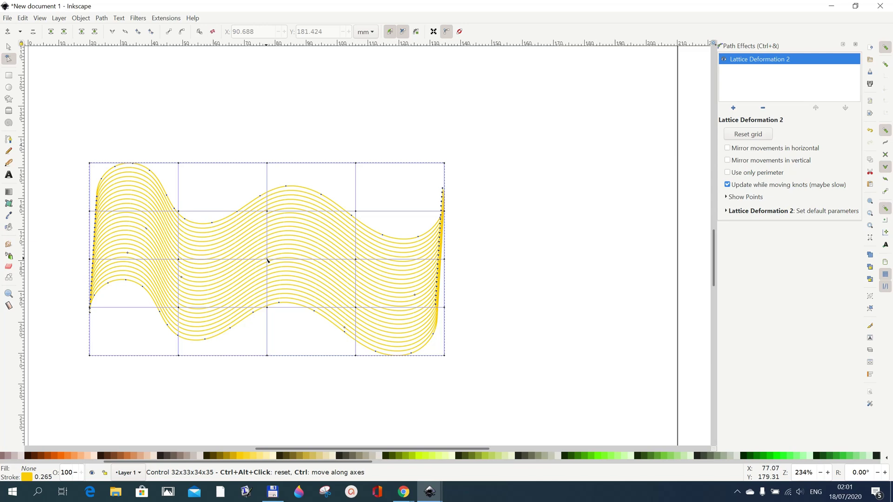
Drag lattice knots to bulge the middle and right of the wave upward and fold the left end into a curl.
{"action": "left_click_drag", "start_coordinate": [268, 259], "coordinate": [235, 192]}
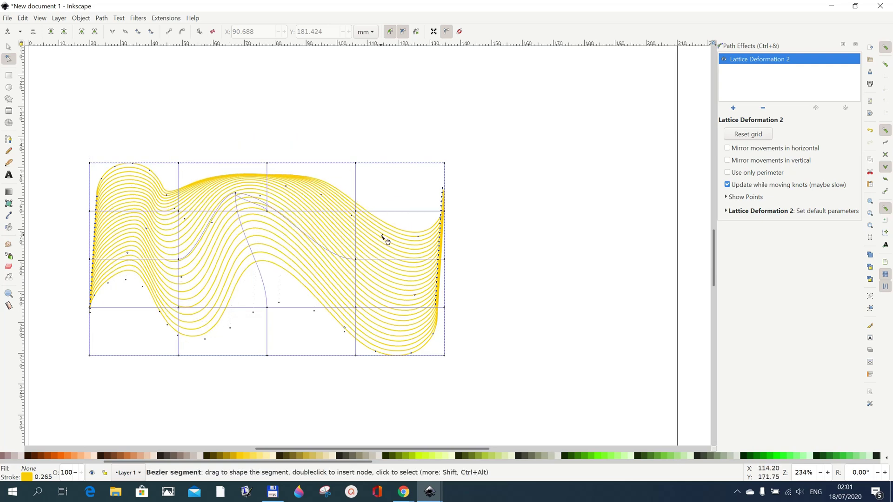
{"action": "mouse_move", "coordinate": [383, 235]}
{"action": "left_mouse_down"}
{"action": "mouse_move", "coordinate": [387, 207]}
{"action": "mouse_move", "coordinate": [378, 232]}
{"action": "left_mouse_up"}
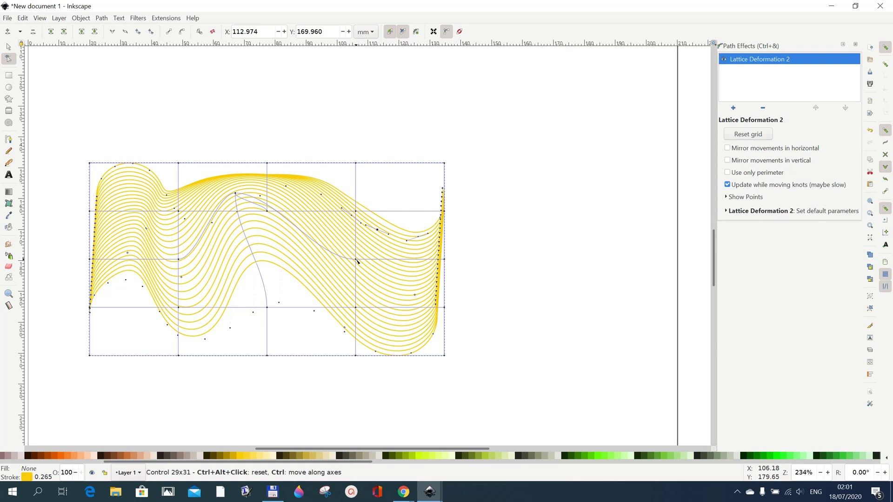
{"action": "left_click_drag", "start_coordinate": [357, 258], "coordinate": [355, 287]}
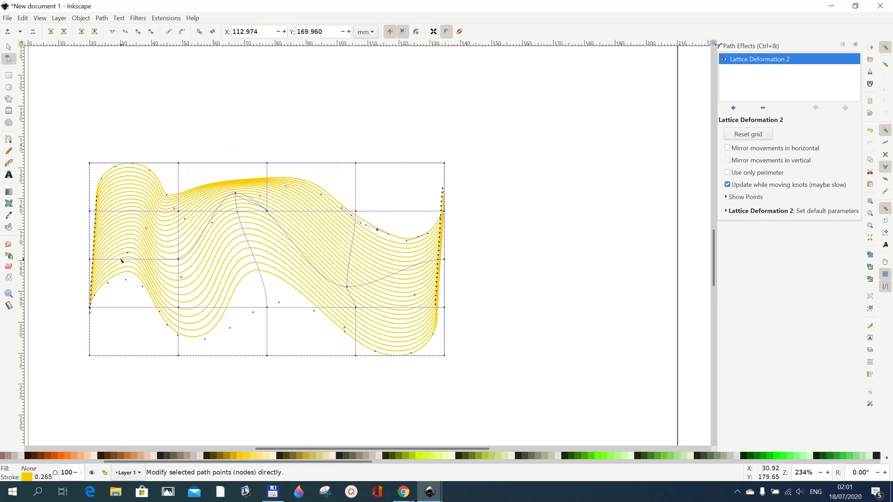
{"action": "left_click_drag", "start_coordinate": [97, 210], "coordinate": [217, 218]}
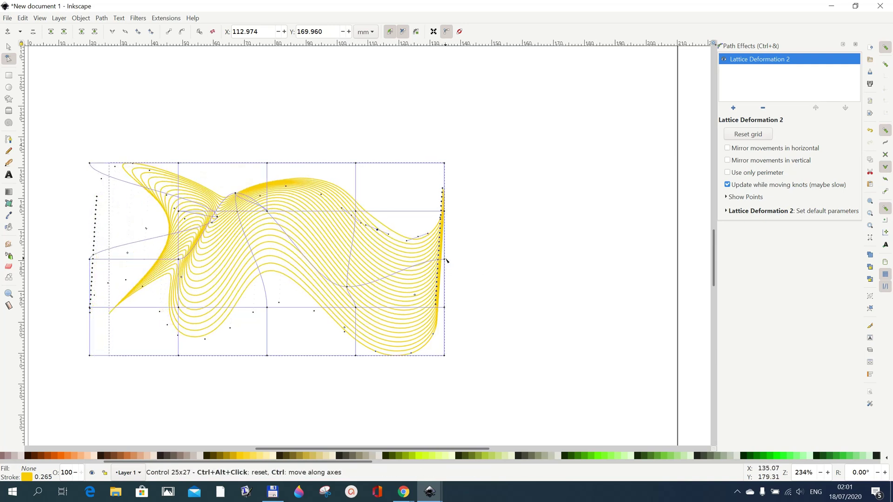
{"action": "scroll", "coordinate": [384, 342], "scroll_direction": "down", "scroll_amount": 4}
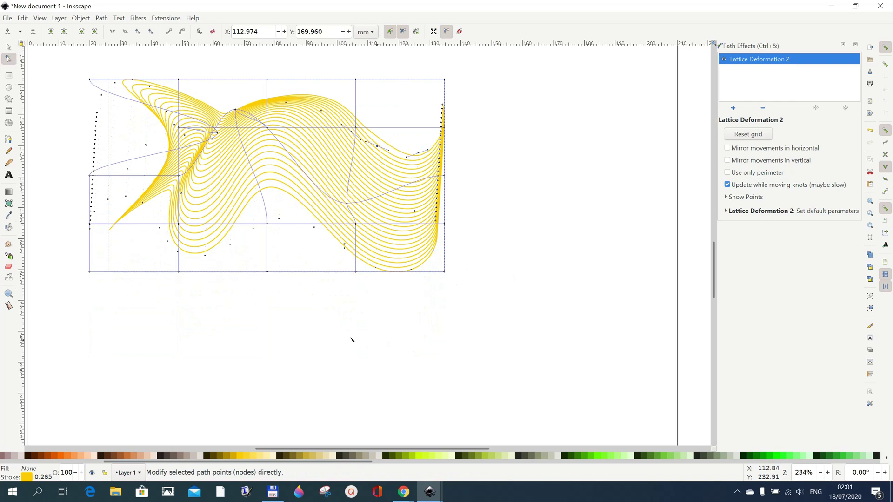
Type the text 'Lattice Deformation' below the yellow wave and select the text object.
{"action": "left_click", "coordinate": [10, 177]}
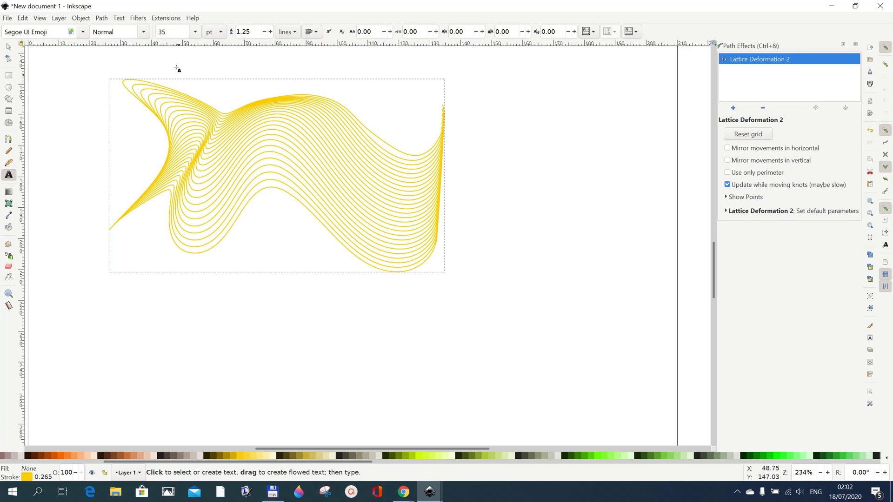
{"action": "left_click", "coordinate": [204, 307]}
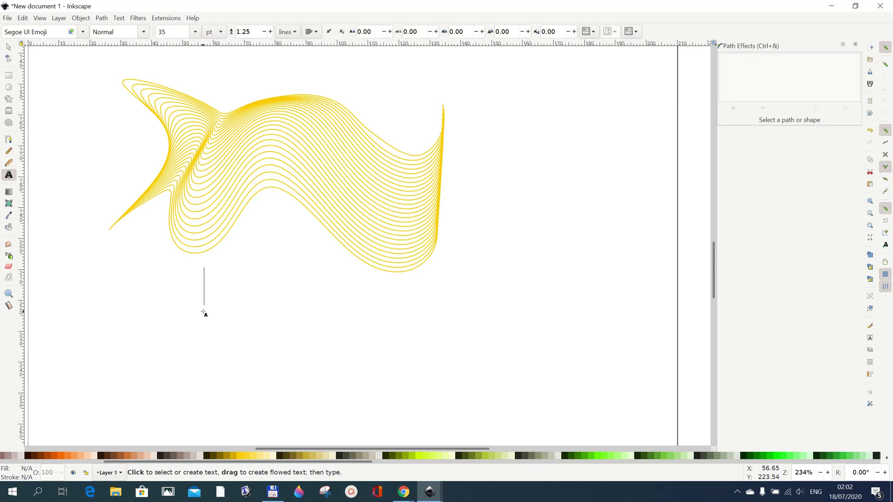
{"action": "type", "text": "Lat"}
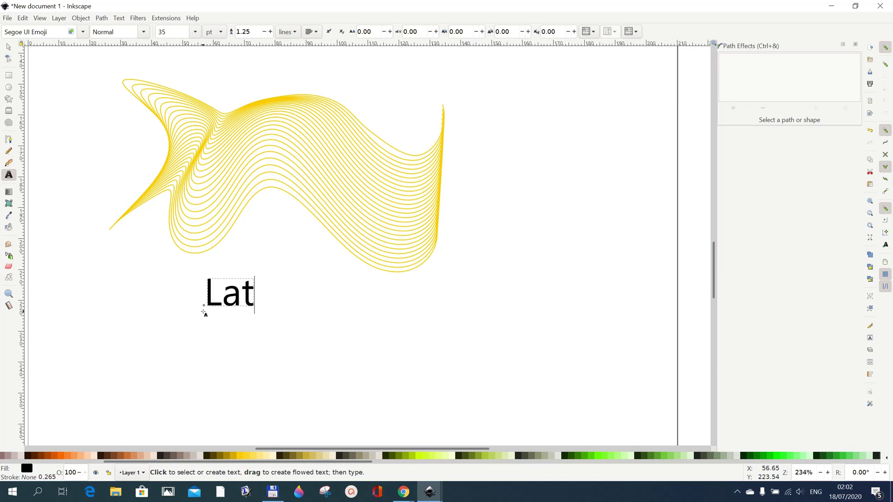
{"action": "type", "text": "tice "}
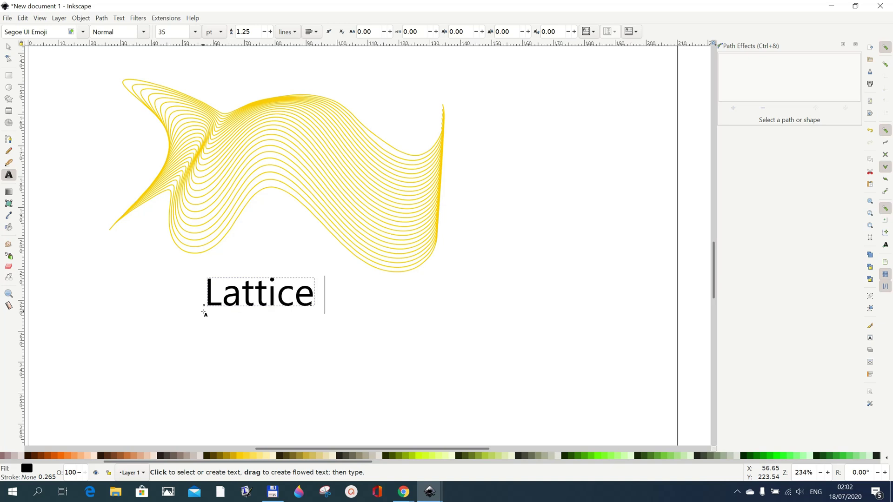
{"action": "type", "text": "Deforma"}
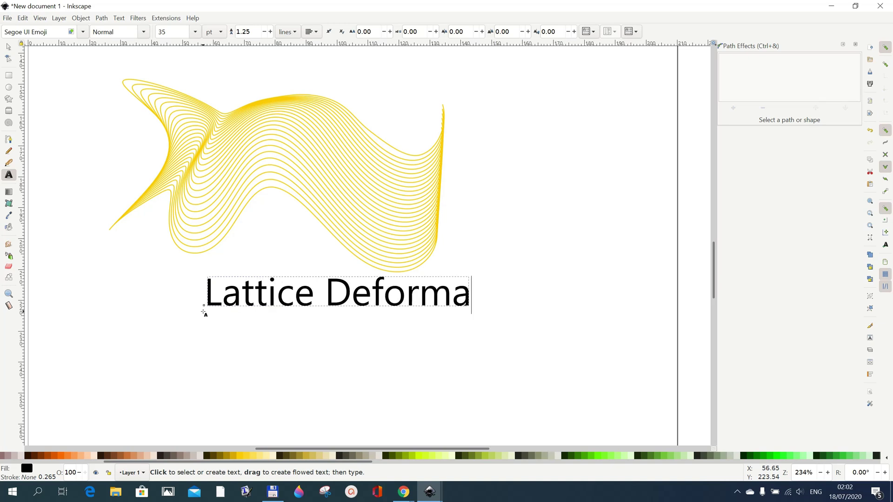
{"action": "type", "text": "tion"}
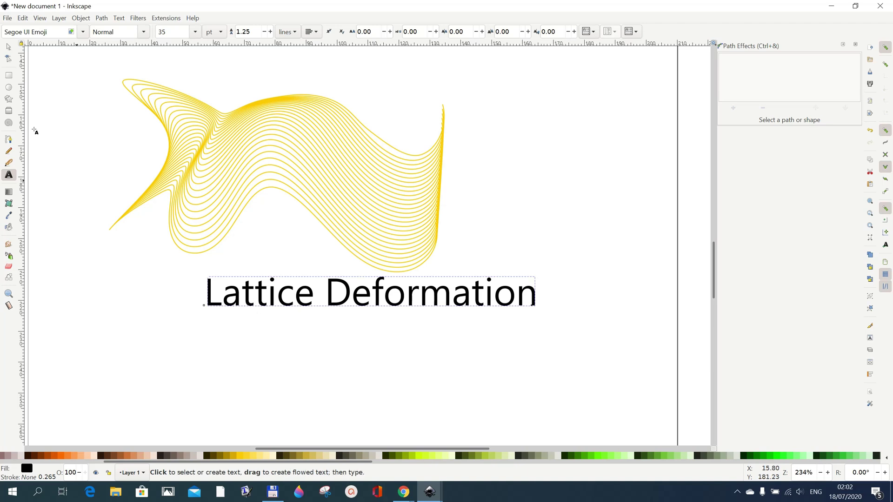
{"action": "left_click", "coordinate": [9, 47]}
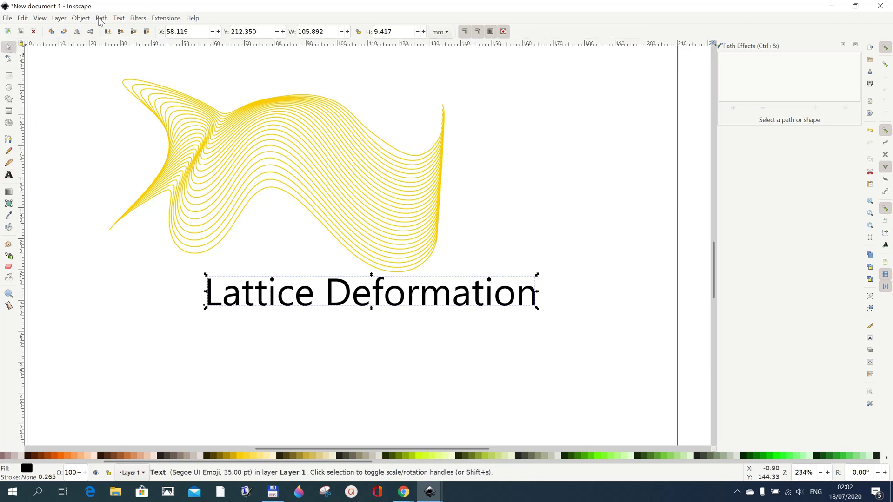
Convert the 'Lattice Deformation' text to paths, apply Lattice Deformation 2, and show its grid.
{"action": "left_click", "coordinate": [101, 19]}
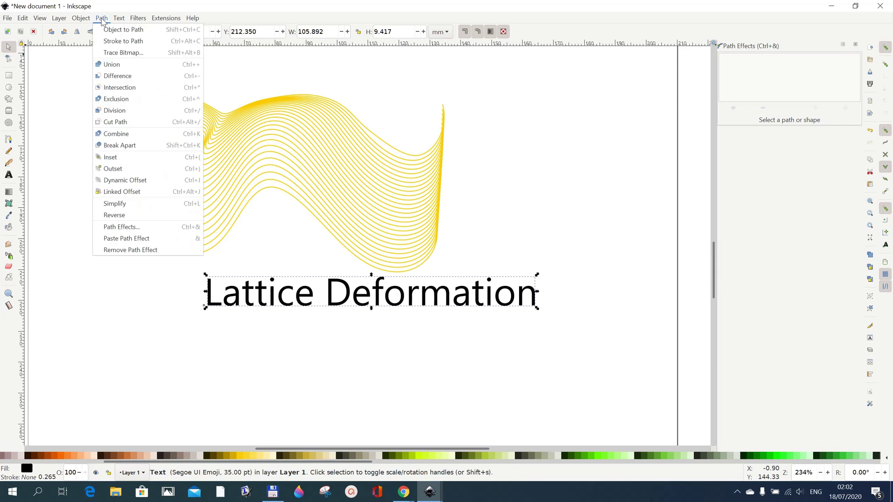
{"action": "left_click", "coordinate": [117, 29]}
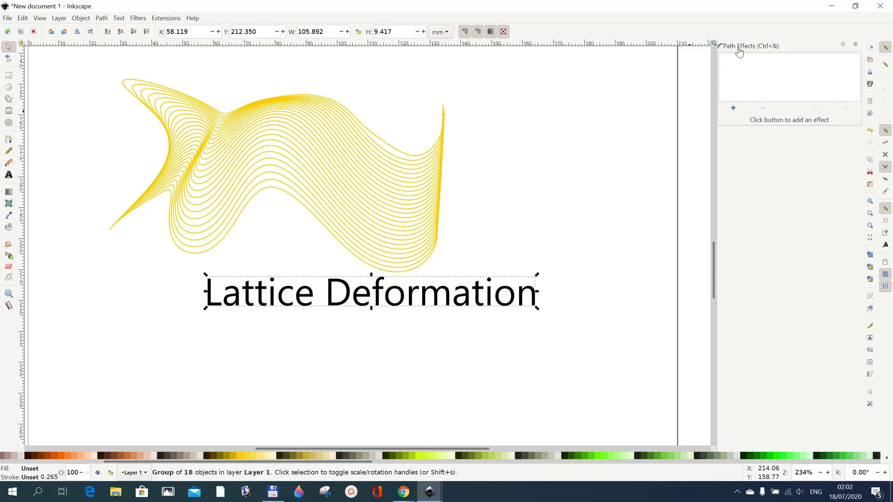
{"action": "left_click", "coordinate": [734, 108]}
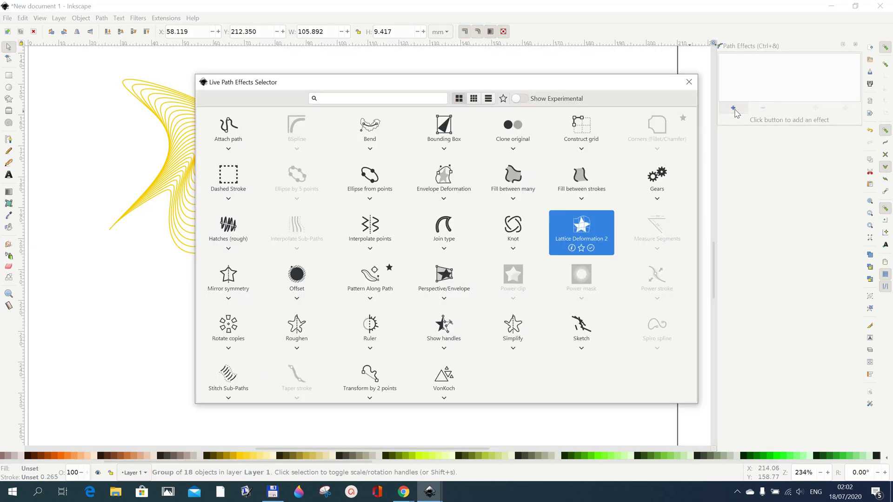
{"action": "key", "text": "Escape"}
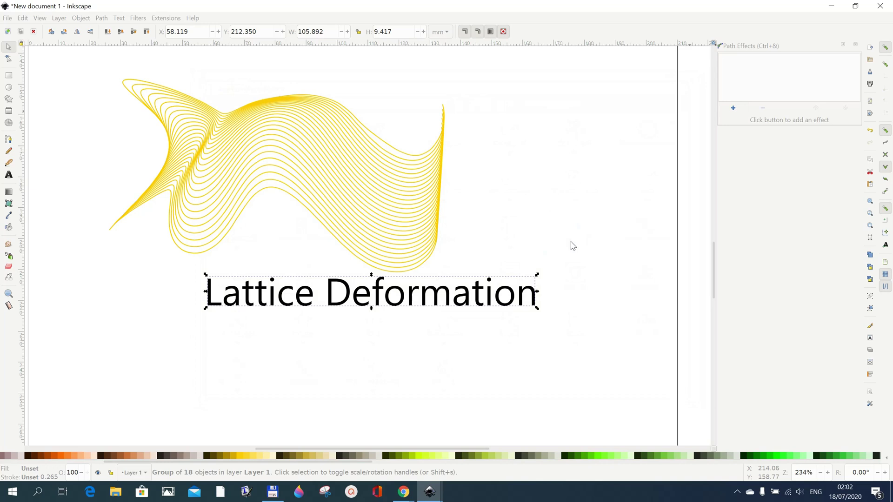
{"action": "left_click", "coordinate": [9, 58]}
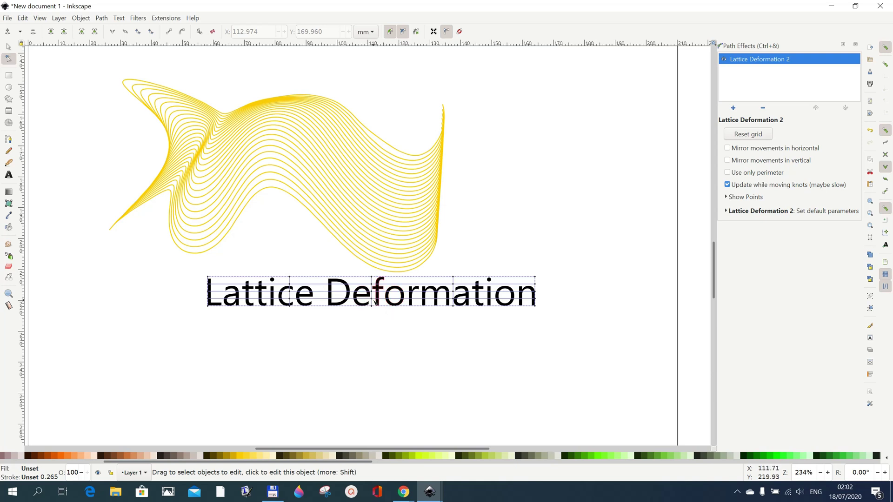
Drag the text's lattice knots to sag 'Deformation' and stretch 'Lattice' tall and slanted.
{"action": "mouse_move", "coordinate": [372, 301]}
{"action": "left_mouse_down"}
{"action": "mouse_move", "coordinate": [373, 281]}
{"action": "mouse_move", "coordinate": [372, 301]}
{"action": "left_mouse_up"}
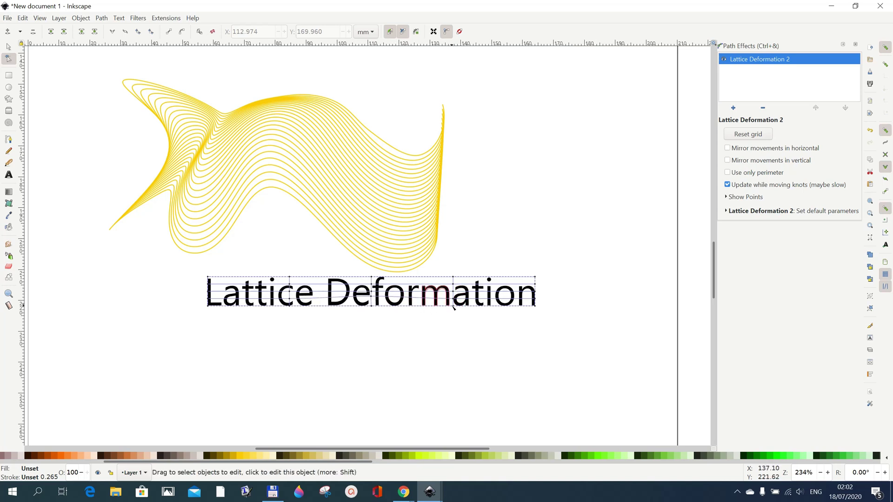
{"action": "left_click_drag", "start_coordinate": [453, 312], "coordinate": [453, 351]}
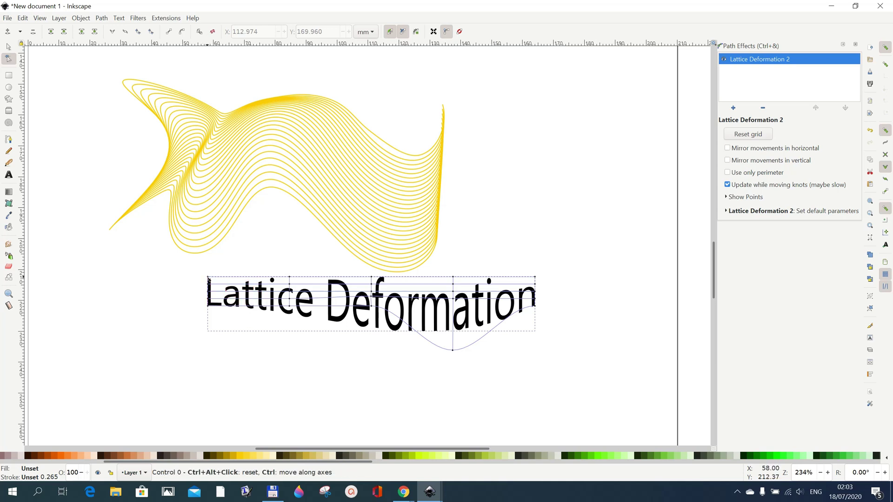
{"action": "left_click_drag", "start_coordinate": [208, 278], "coordinate": [234, 225]}
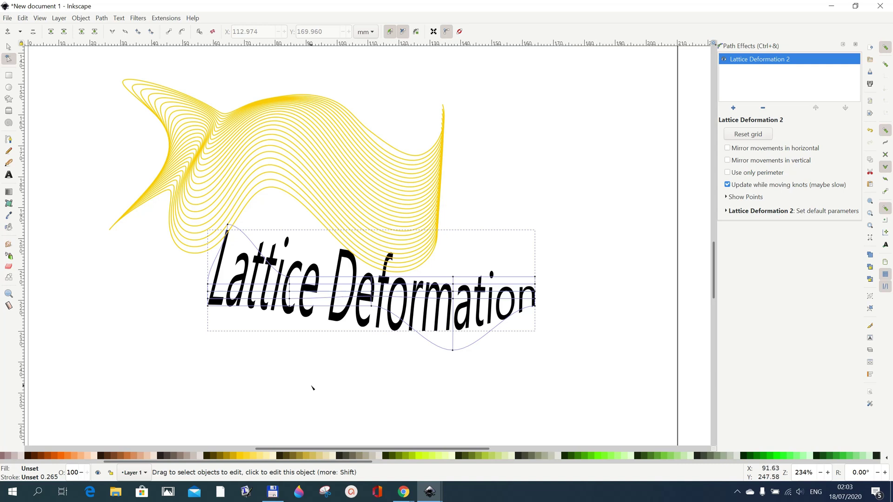